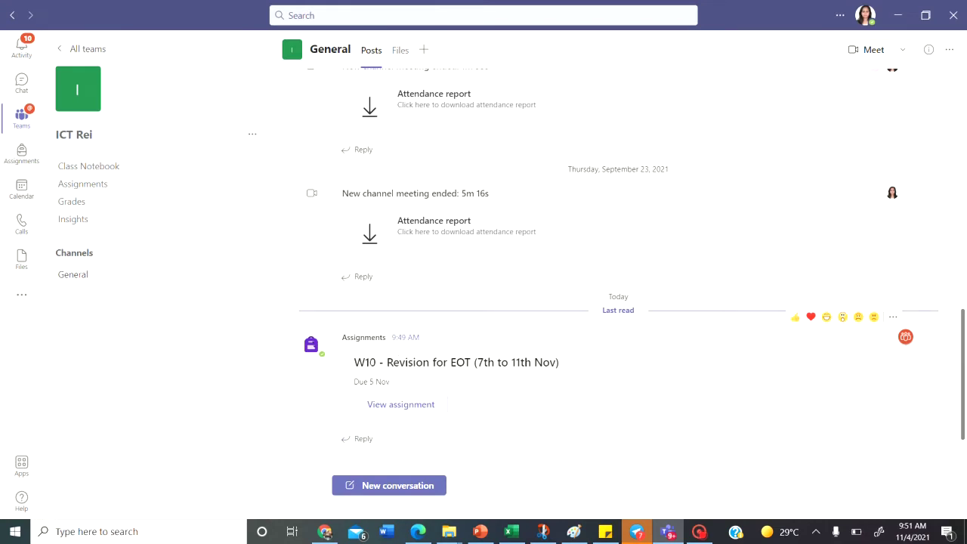
Step: Open the "W10 - Revision for EOT (7th to 11th Nov)" assignment and switch it to student view
click(417, 406)
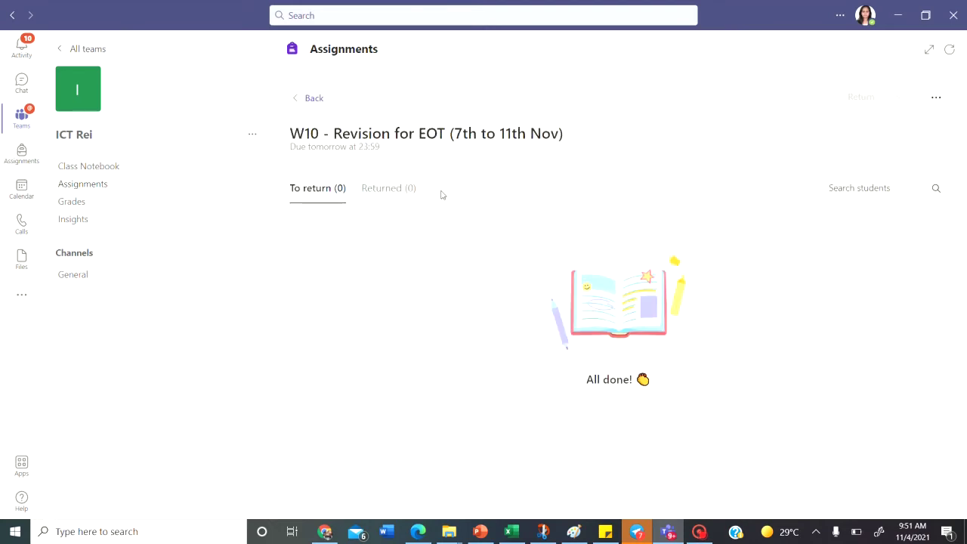
click(935, 97)
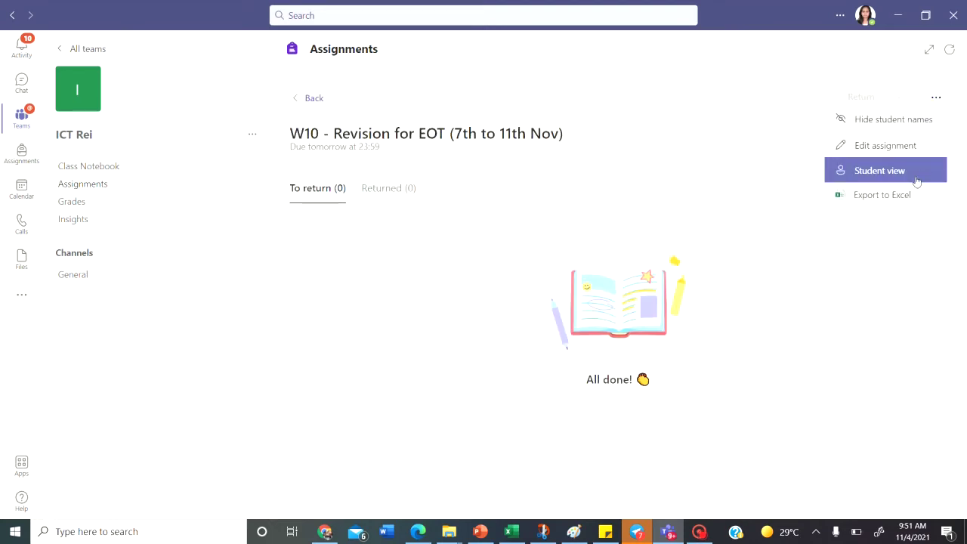
click(916, 179)
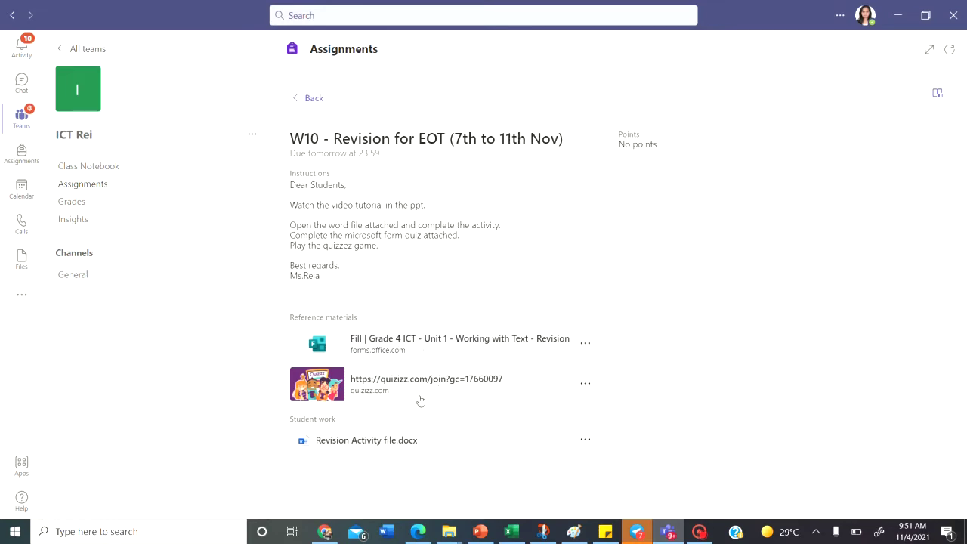
Step: Open the student work file Revision Activity file.docx and make it editable here in Word, not in the desktop app
click(376, 441)
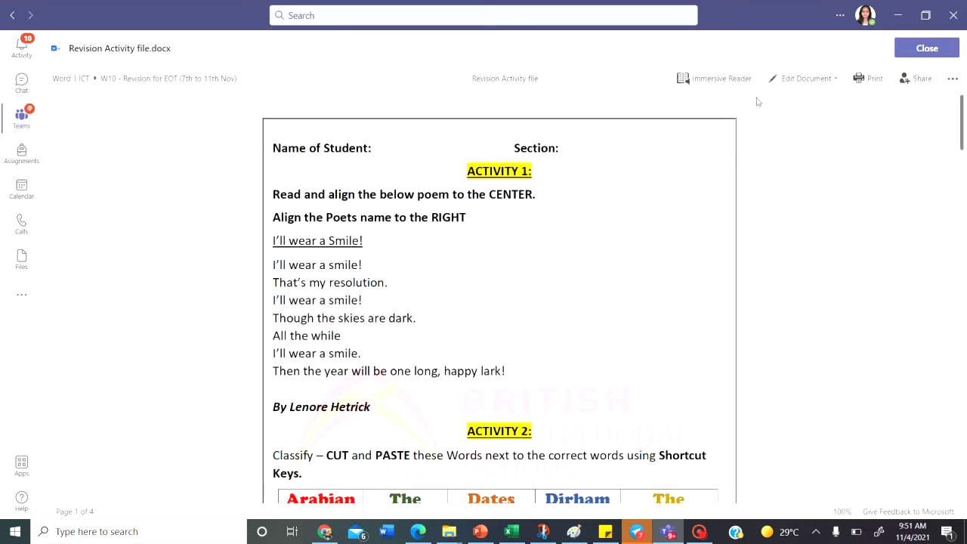
click(797, 78)
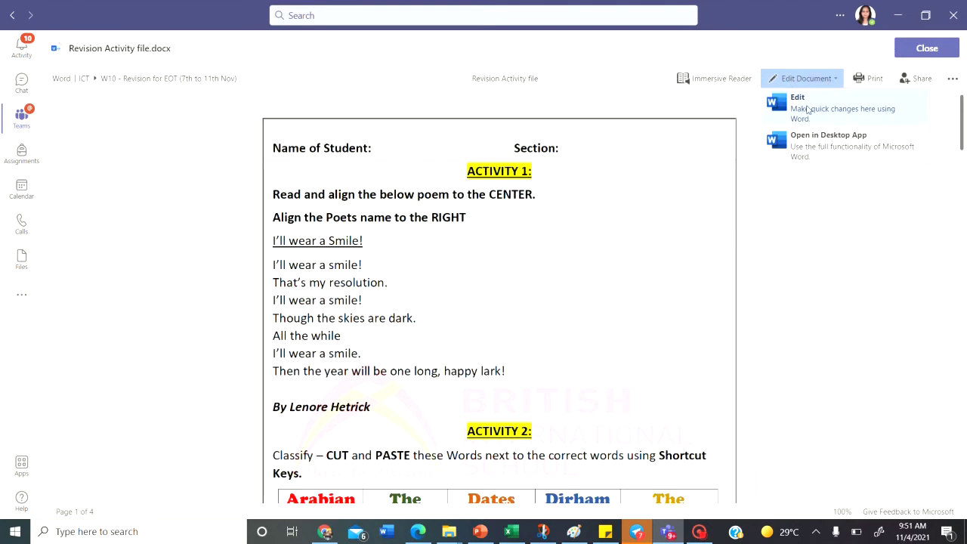
click(807, 109)
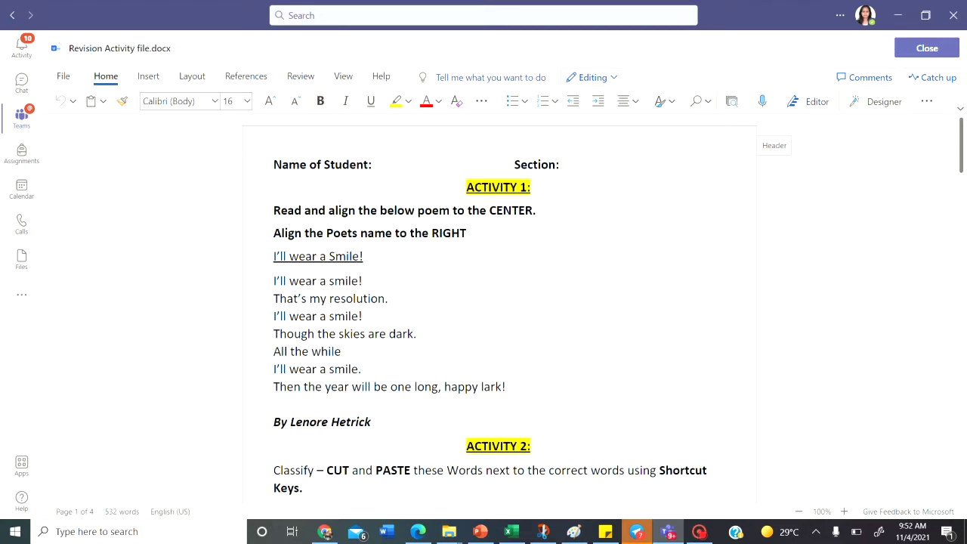
Step: Center-align the Activity 1 poem, from the title "I'll wear a Smile!" through its last line
click(374, 164)
click(572, 162)
drag(281, 210, 538, 210)
click(286, 256)
drag(277, 256, 506, 387)
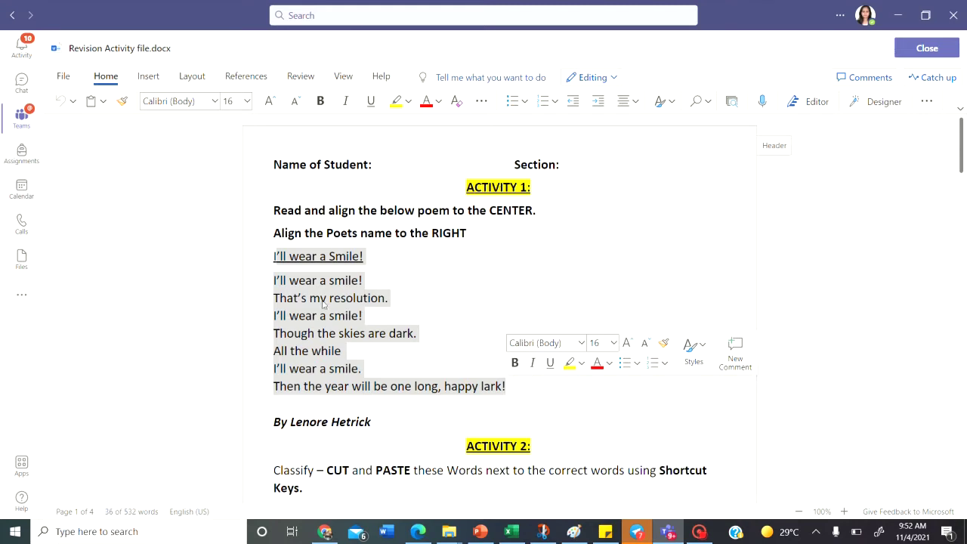
click(274, 256)
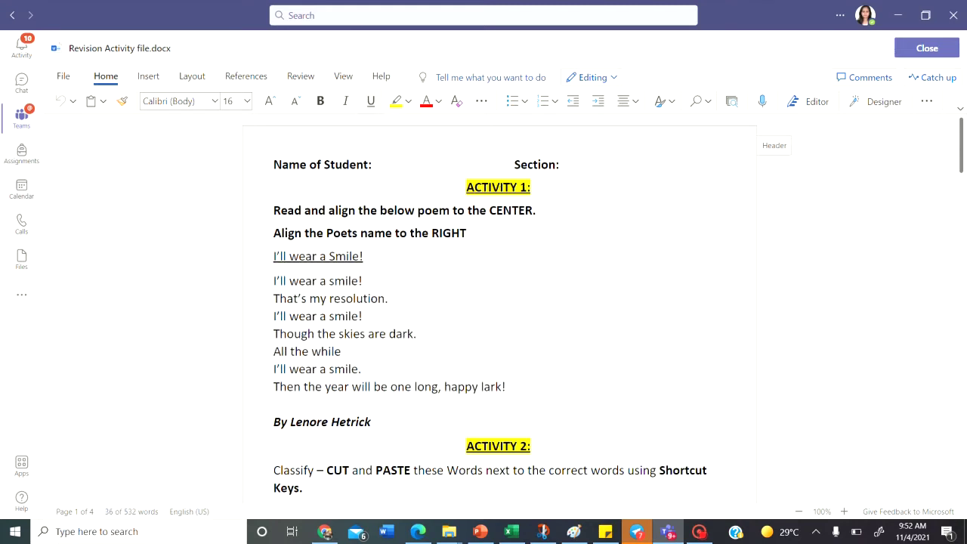
drag(274, 256, 513, 388)
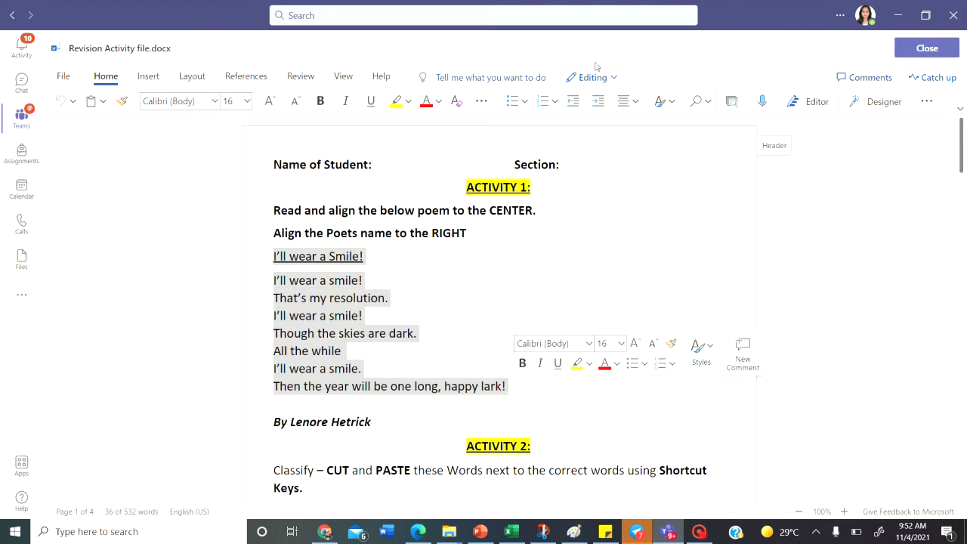
click(635, 100)
click(647, 151)
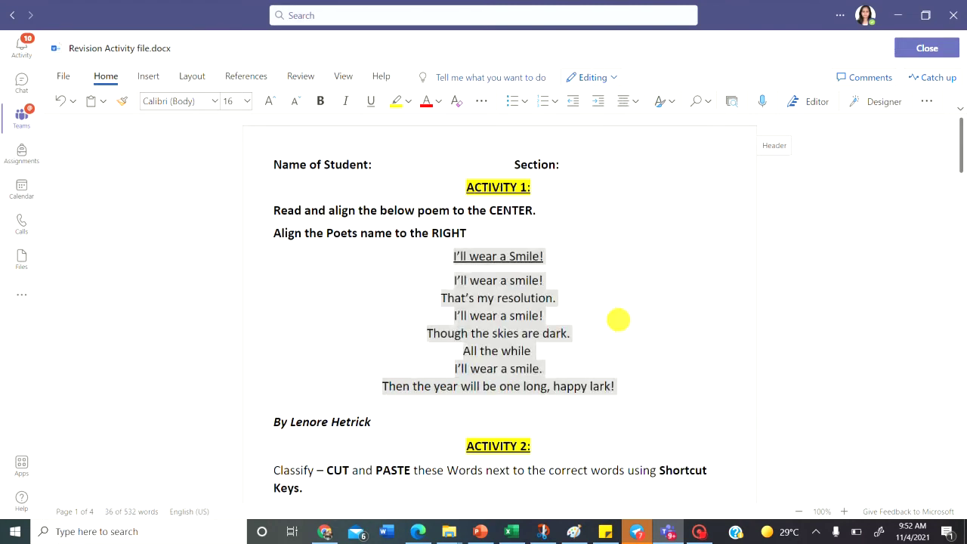
click(619, 319)
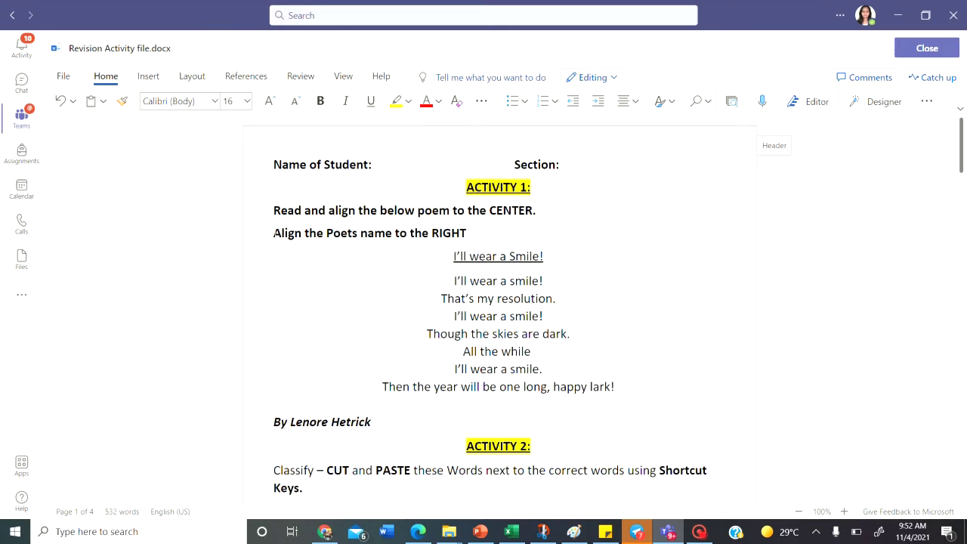
Step: Right-align the line with the poet's name below the poem
drag(273, 233, 464, 232)
drag(425, 430, 270, 424)
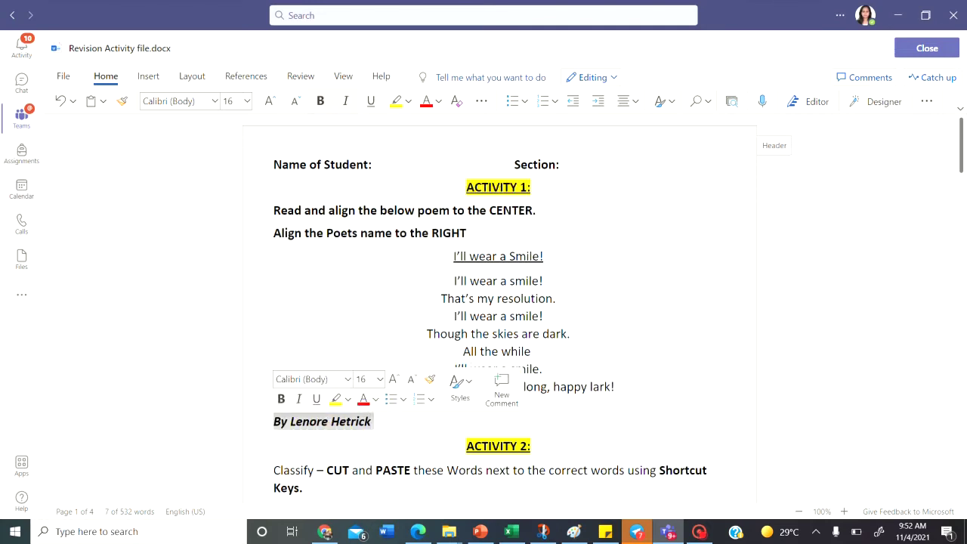
click(626, 103)
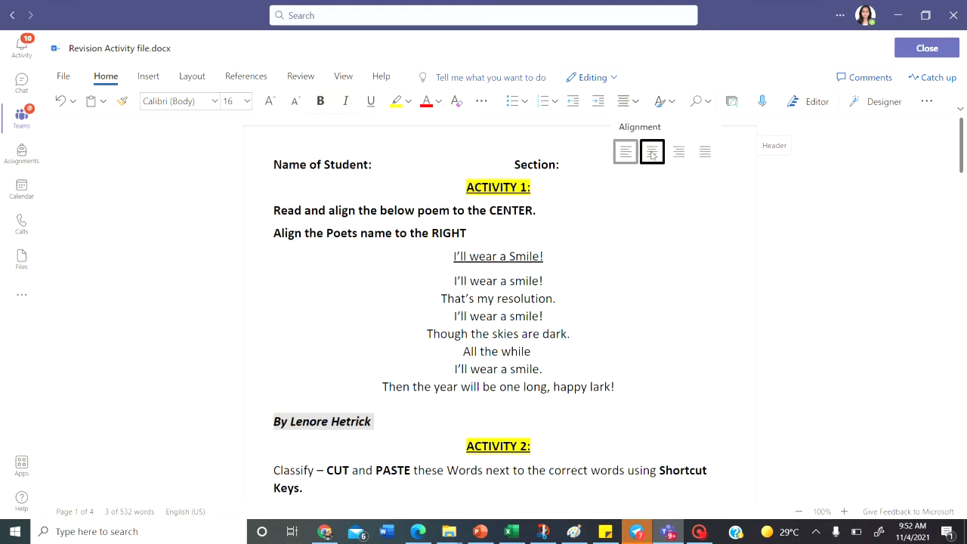
click(679, 154)
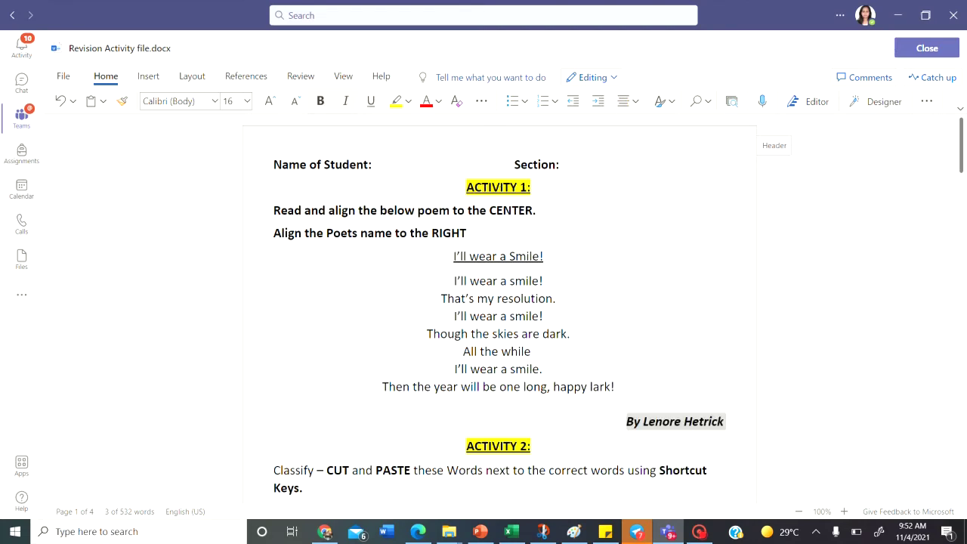
click(542, 316)
Step: In Activity 2, cut "Arabian oryx" from the word row and paste it next to "National Animal of UAE"
scroll(542, 315, down, 3)
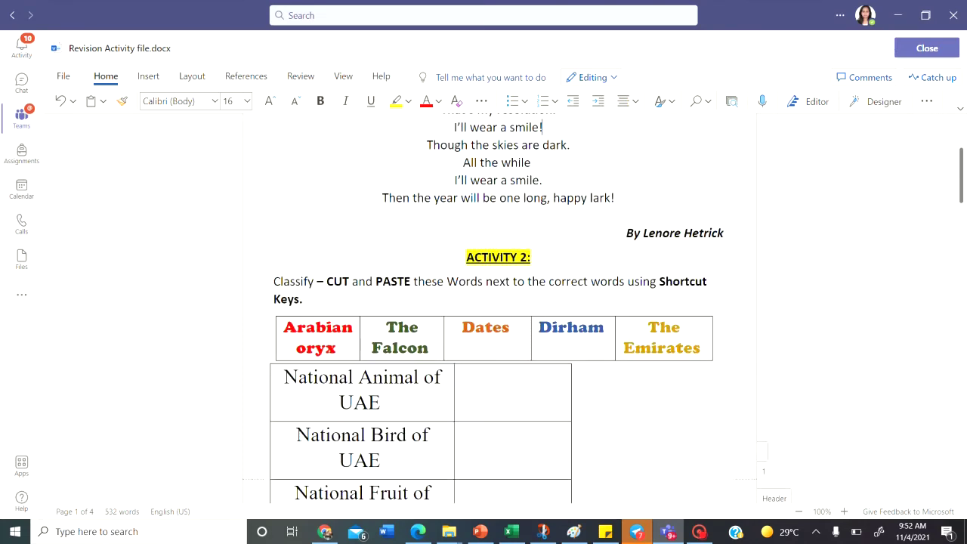
scroll(535, 198, down, 1)
double_click(338, 218)
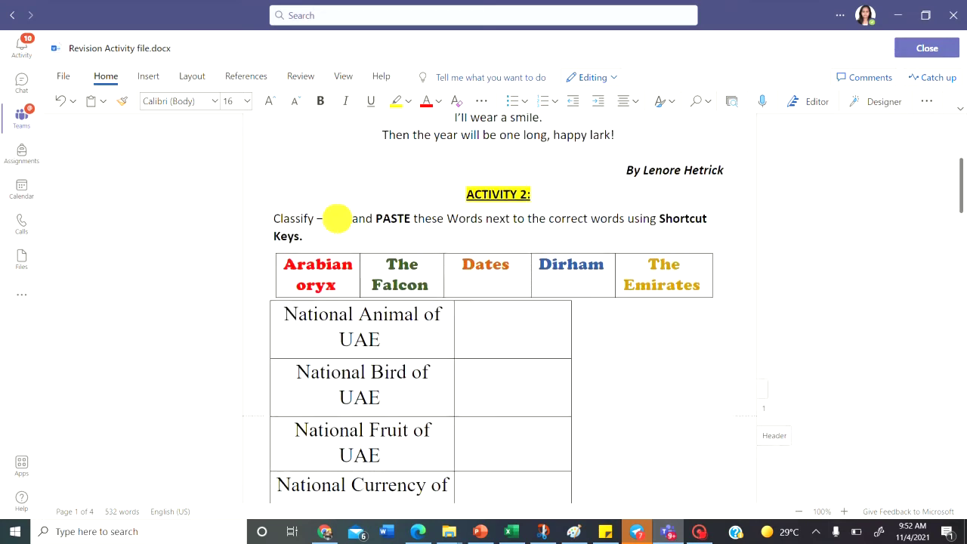
double_click(393, 218)
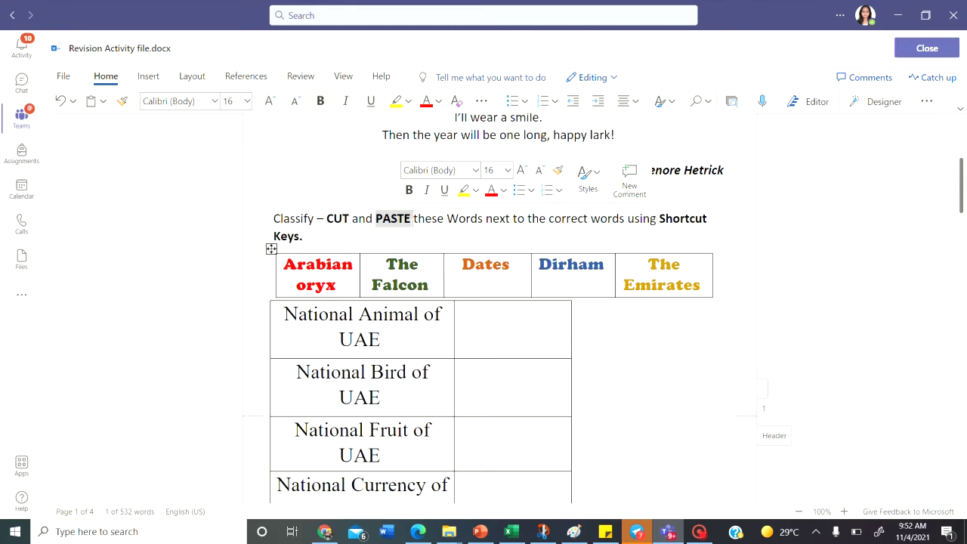
scroll(498, 302, down, 2)
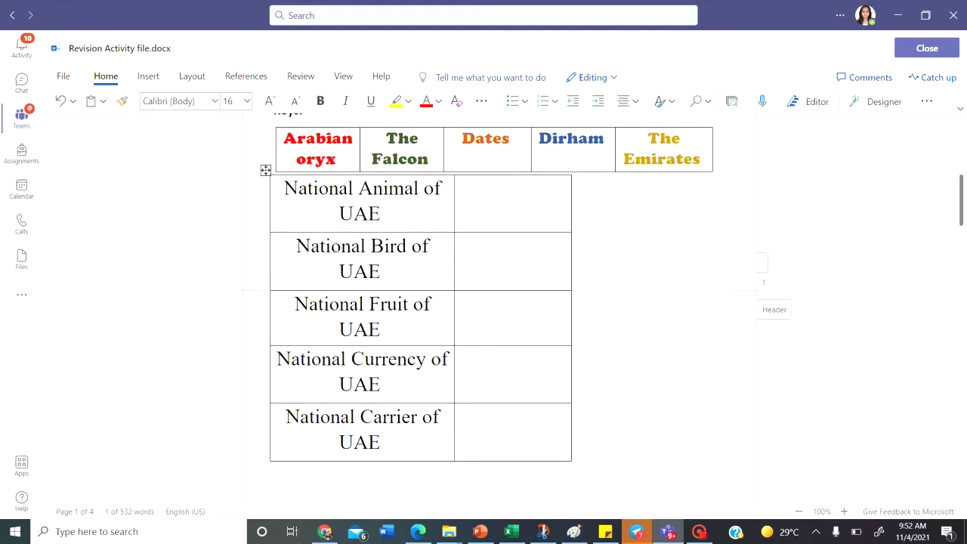
scroll(499, 302, up, 1)
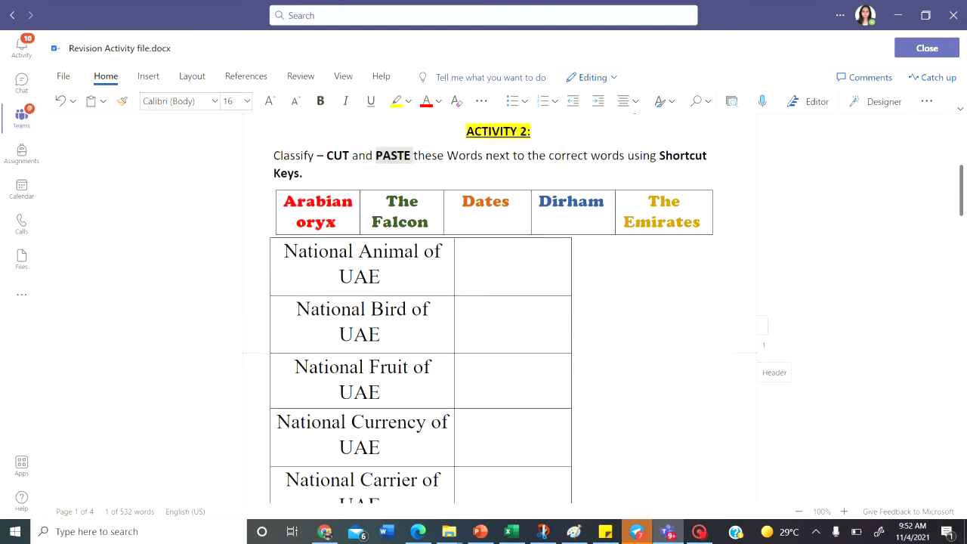
double_click(339, 155)
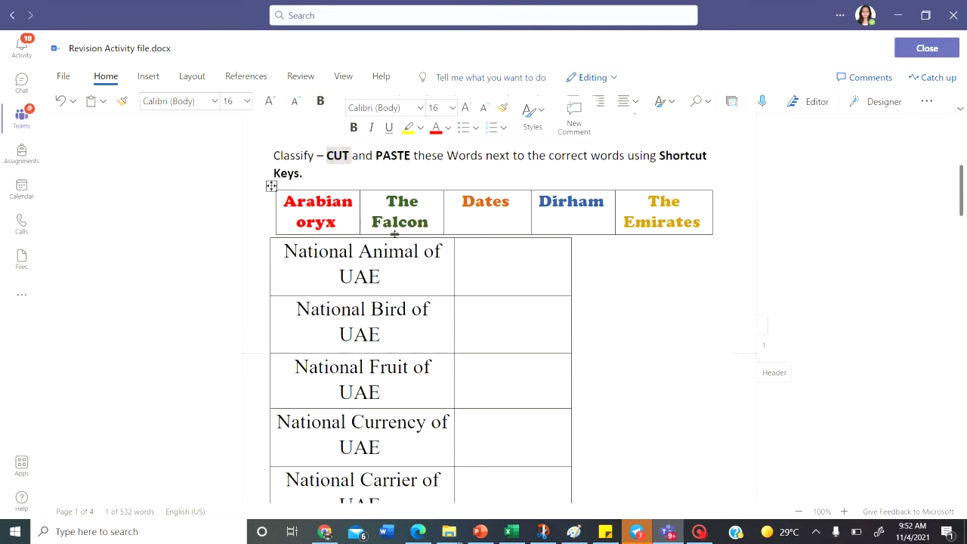
click(341, 223)
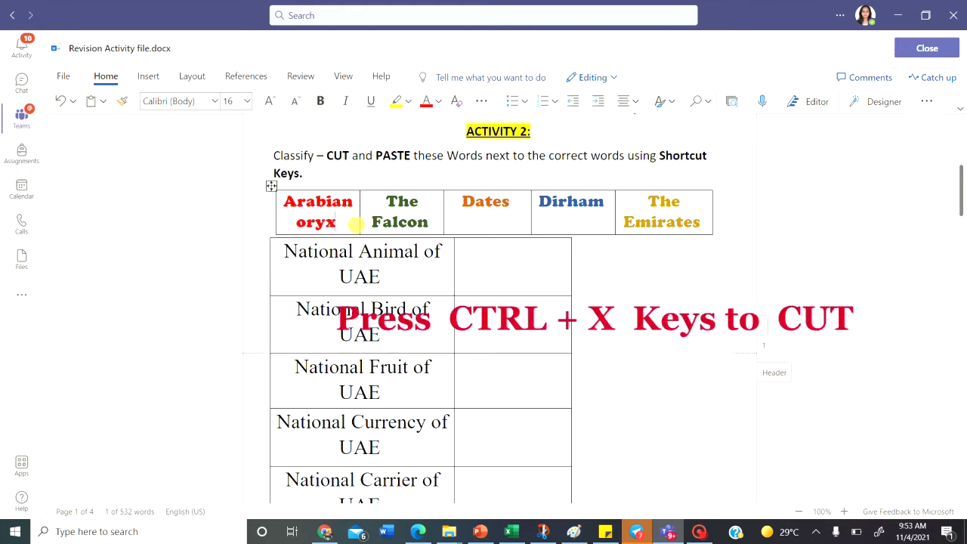
drag(341, 223, 275, 194)
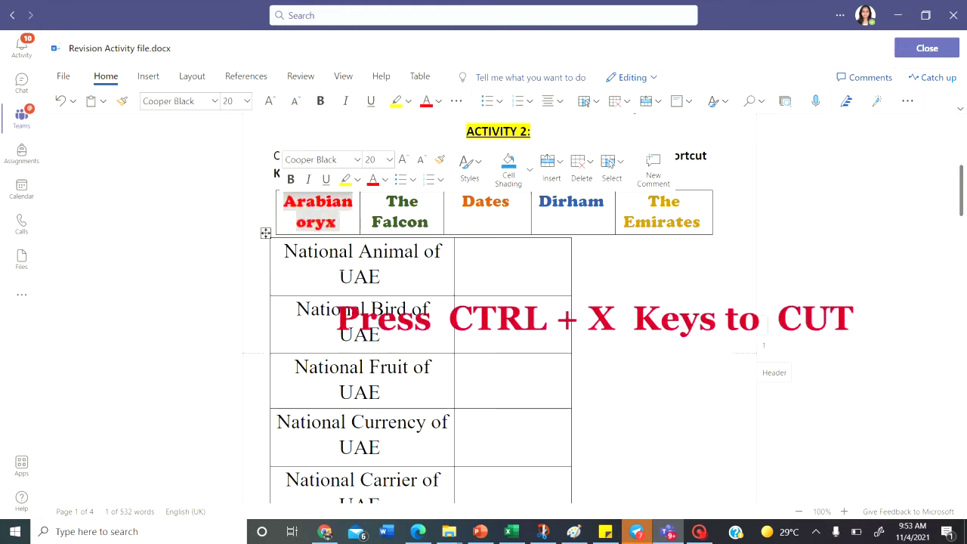
key(ctrl+x)
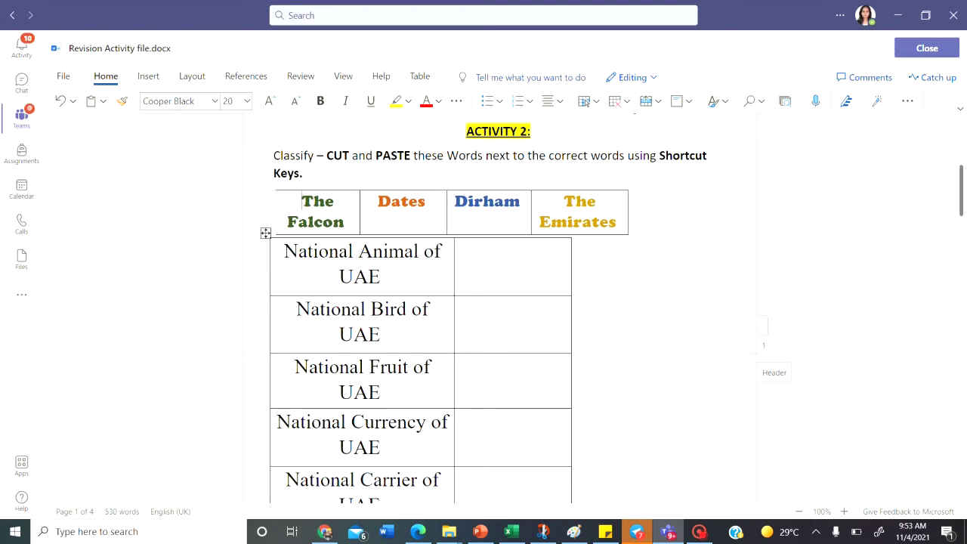
click(491, 263)
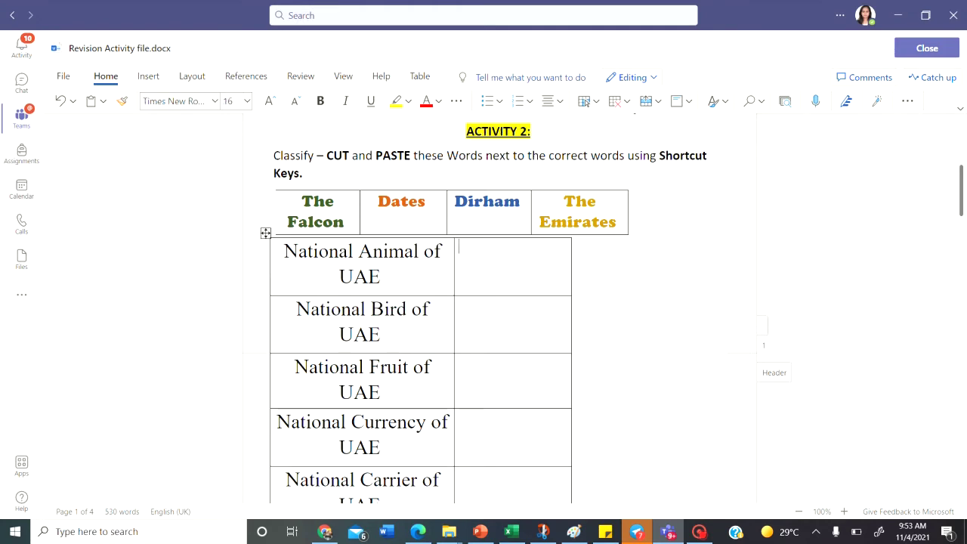
key(ctrl+v)
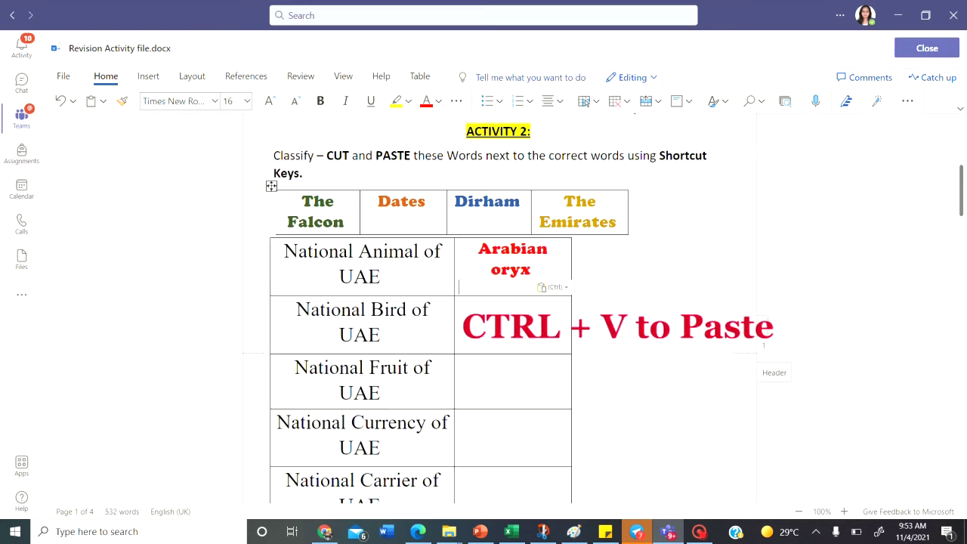
Step: Cut "Dirham" from the word row and paste it next to "National Currency of UAE"
drag(455, 201, 521, 203)
key(ctrl+x)
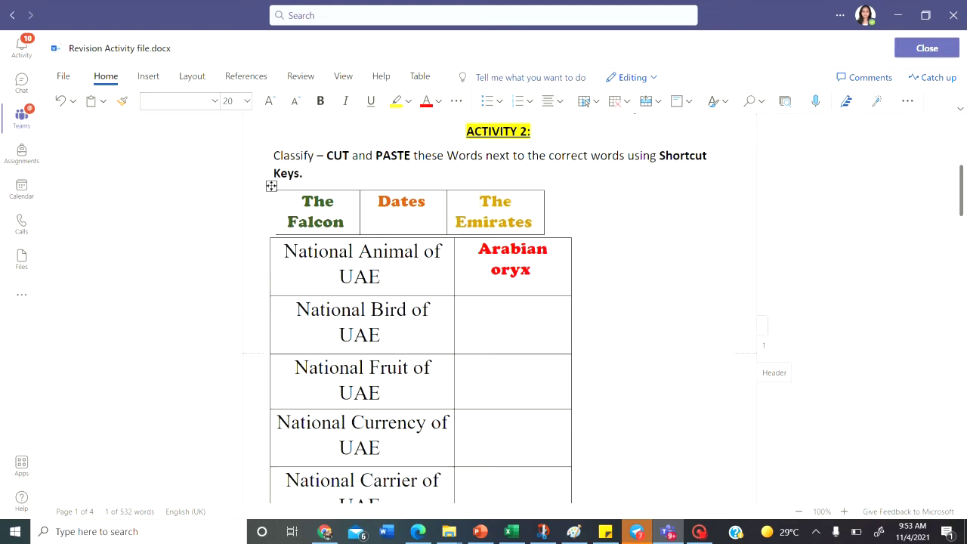
scroll(498, 302, down, 3)
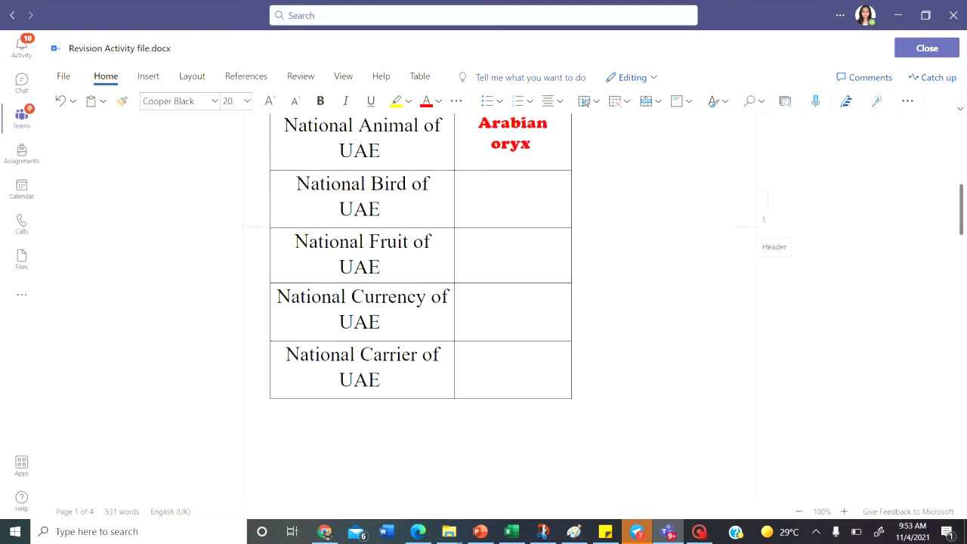
click(487, 302)
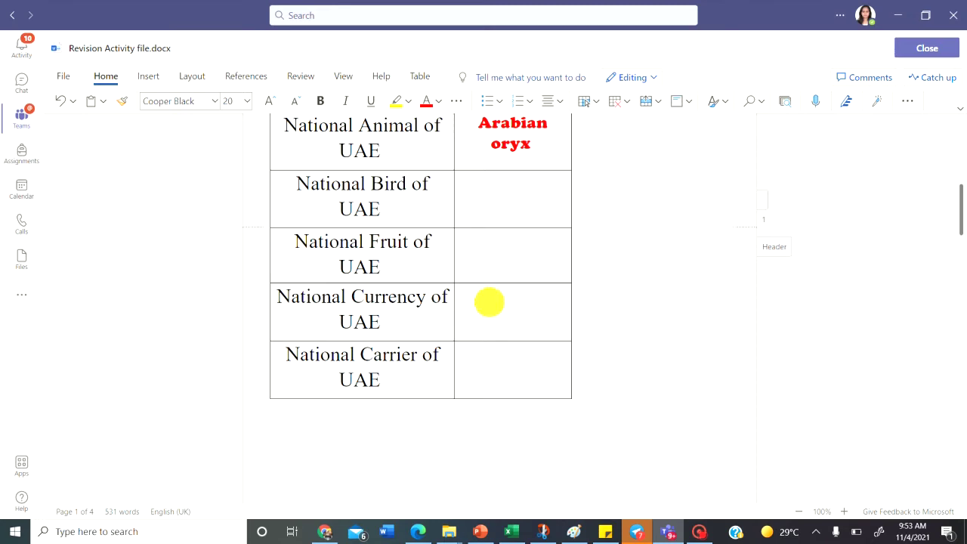
key(ctrl+v)
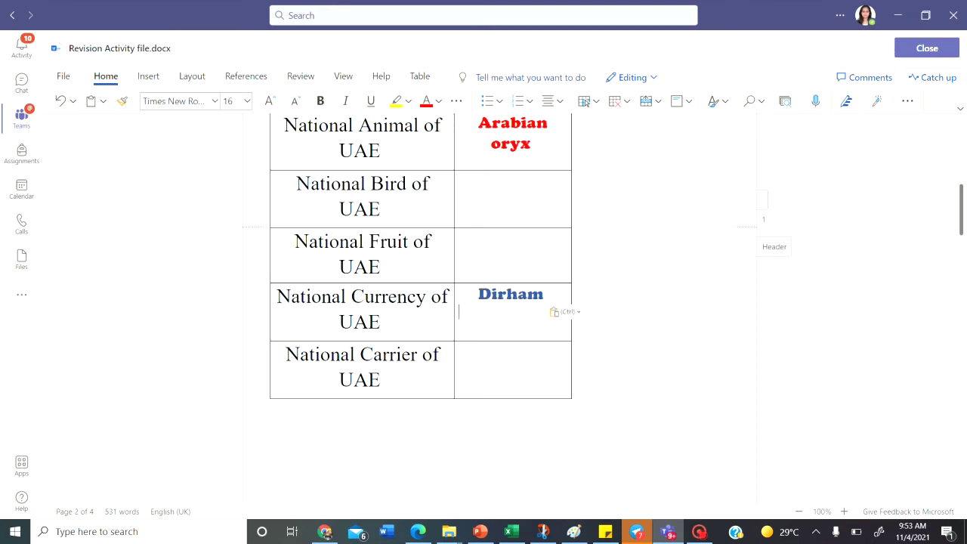
Step: In Activity 3, copy the frog skeleton picture and paste it into the empty cell beside "Frog"
scroll(499, 302, up, 3)
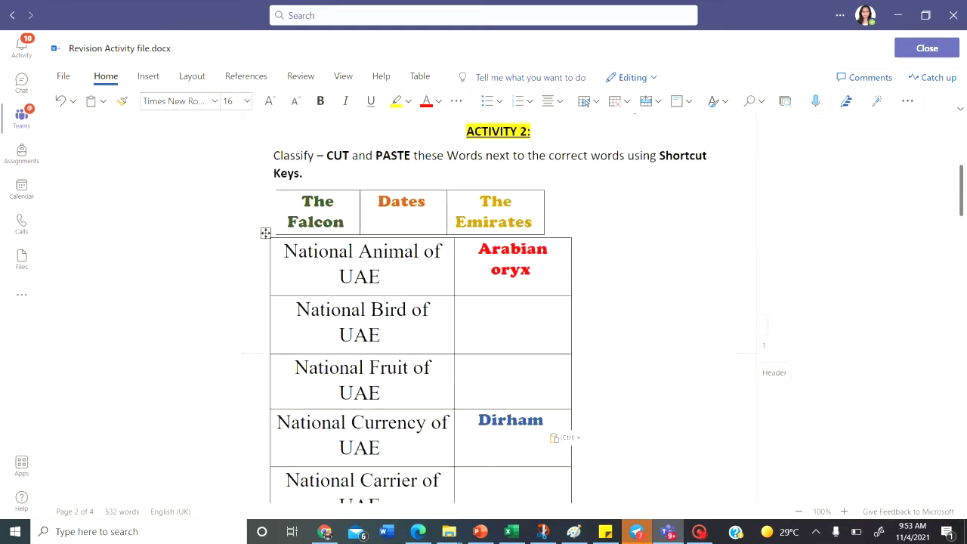
scroll(499, 302, down, 1)
scroll(498, 302, down, 12)
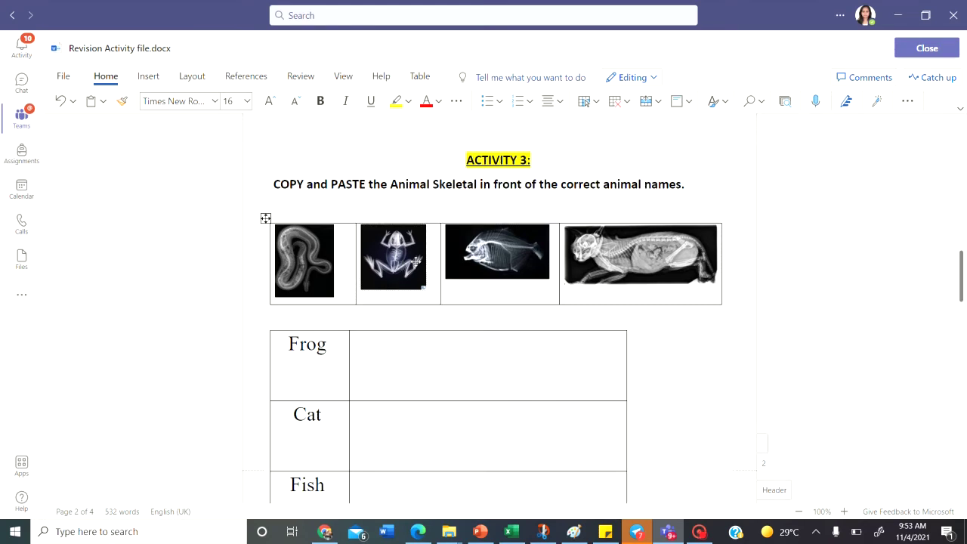
click(407, 261)
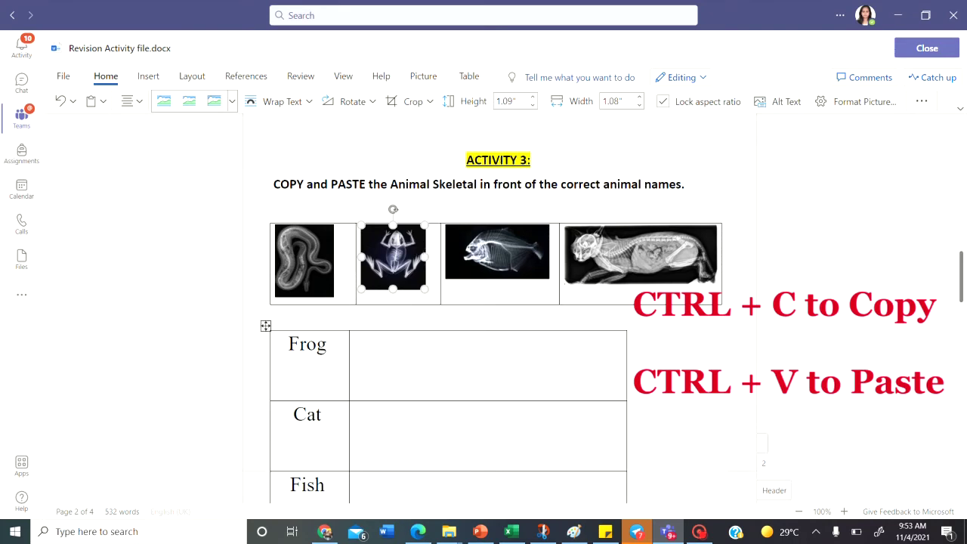
click(361, 346)
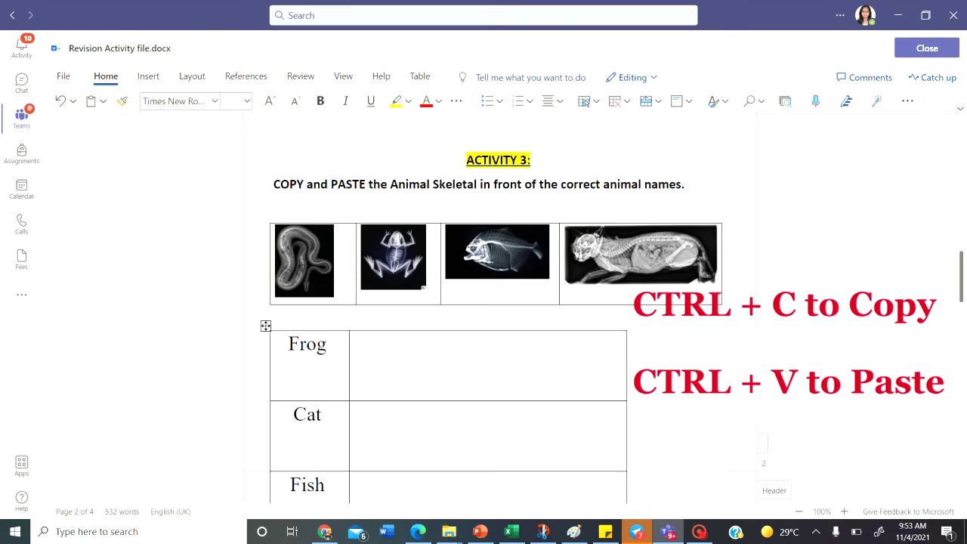
key(ctrl+v)
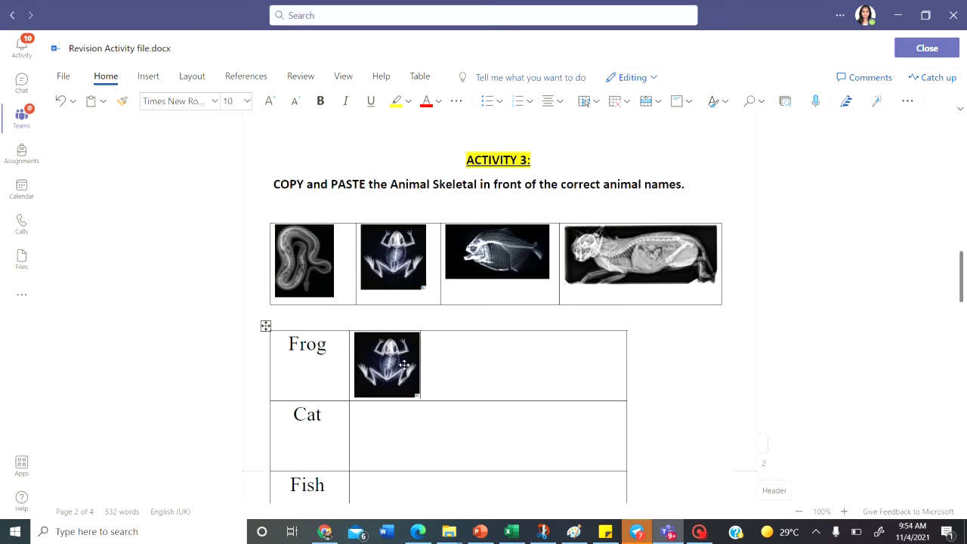
scroll(404, 365, down, 5)
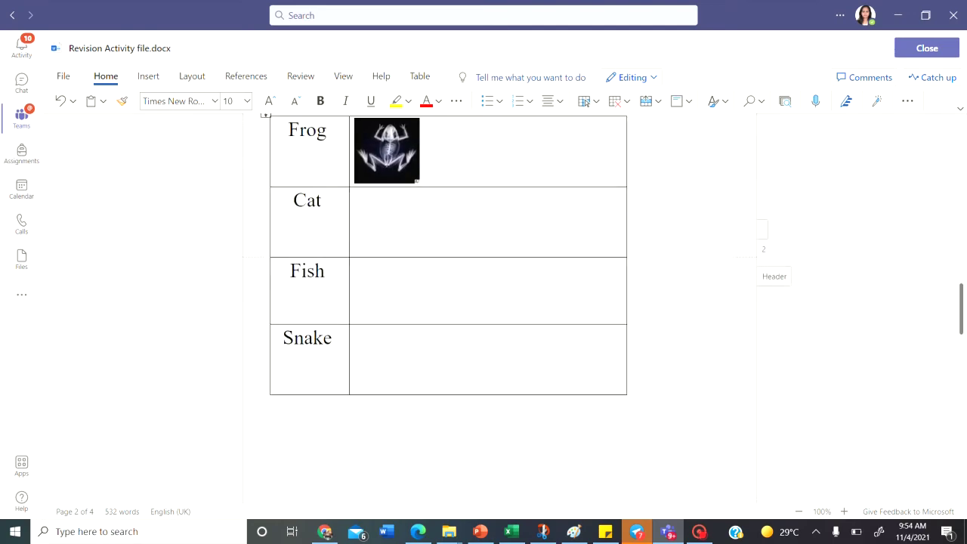
Step: Search the file for the word "Endangered" from the Activity 4 word list
scroll(498, 302, down, 6)
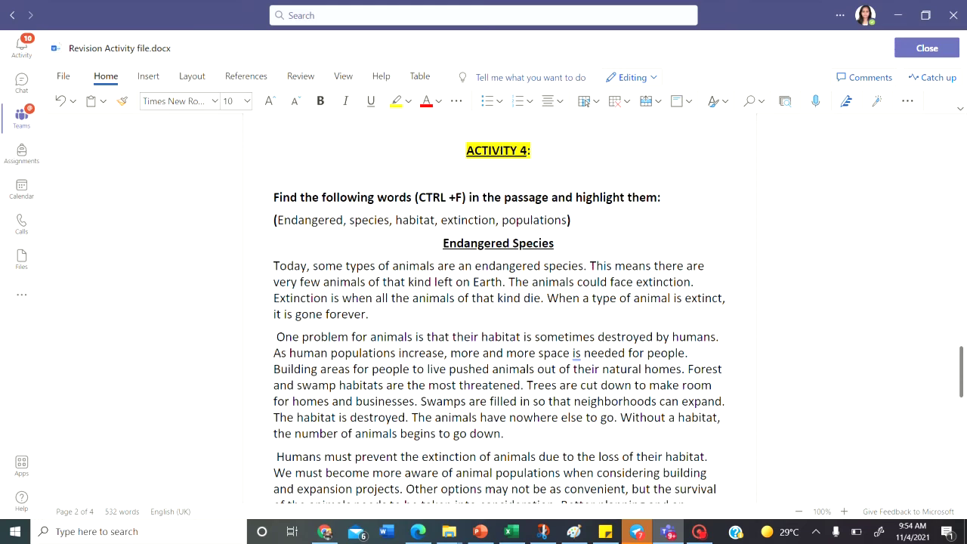
drag(483, 257, 675, 416)
scroll(494, 354, up, 5)
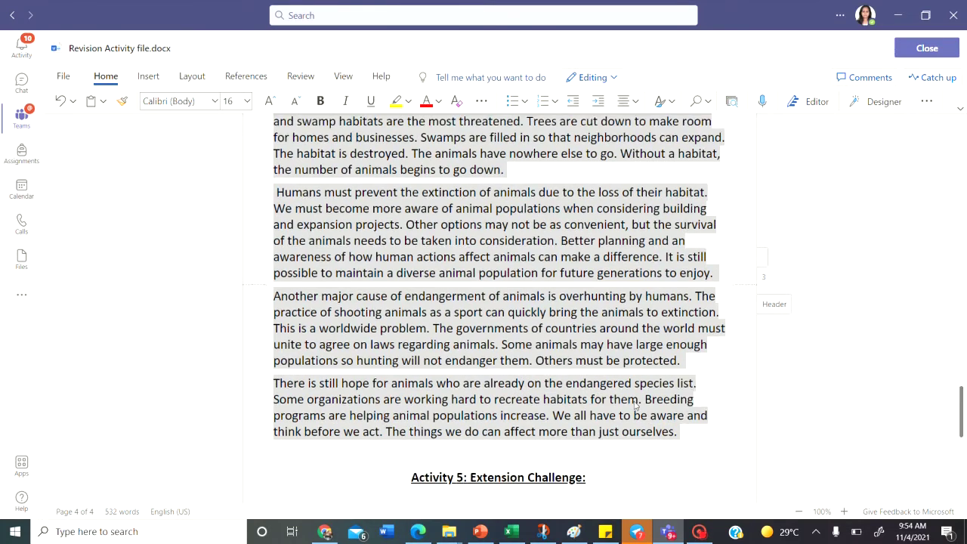
click(639, 428)
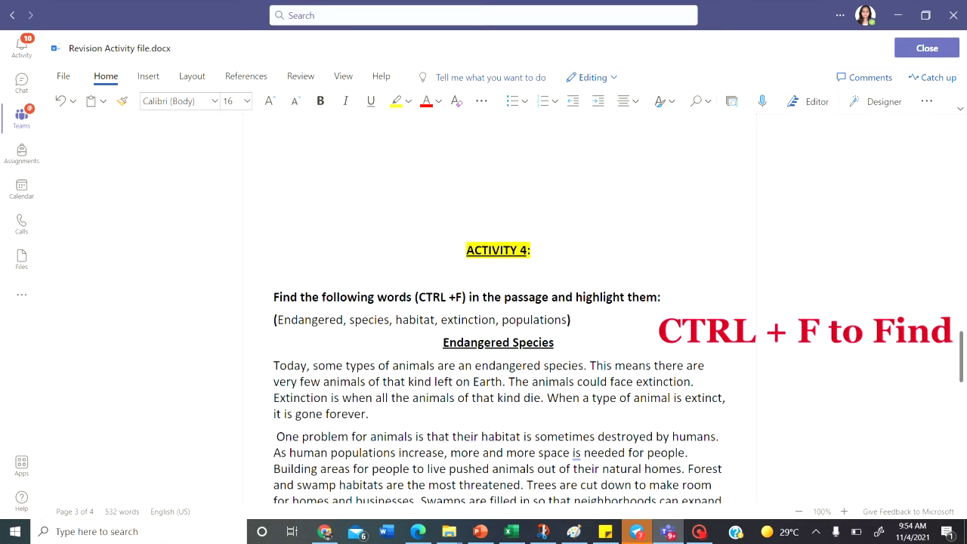
click(375, 320)
scroll(499, 317, down, 1)
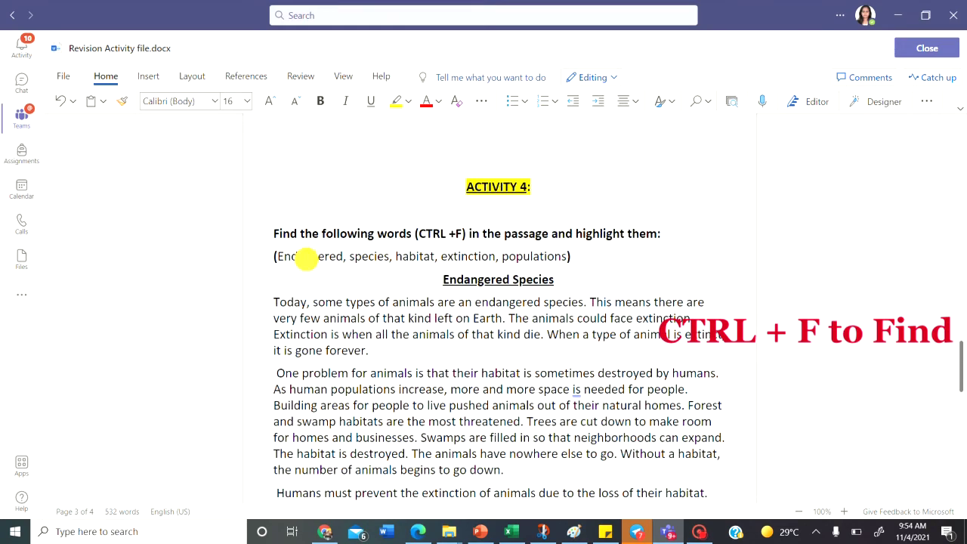
double_click(306, 258)
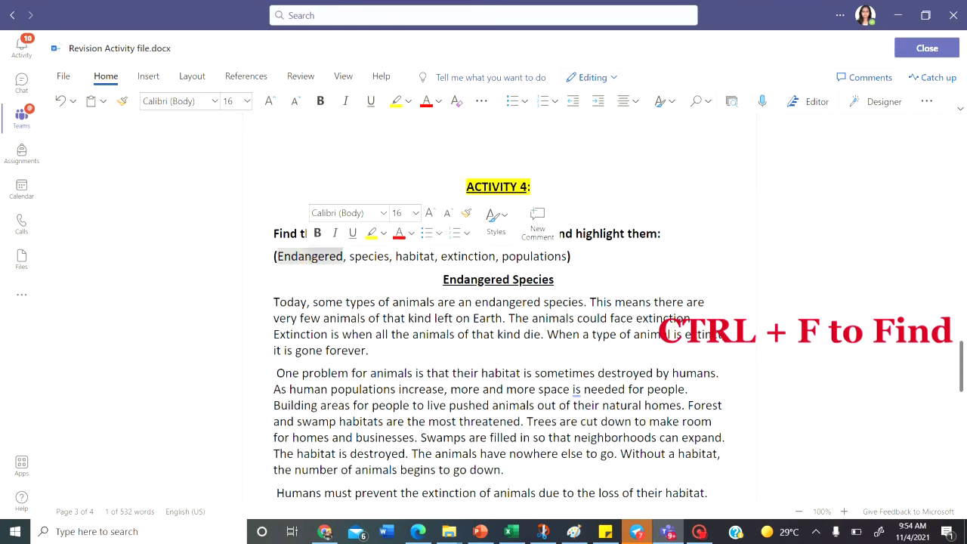
scroll(498, 340, down, 5)
scroll(498, 340, up, 4)
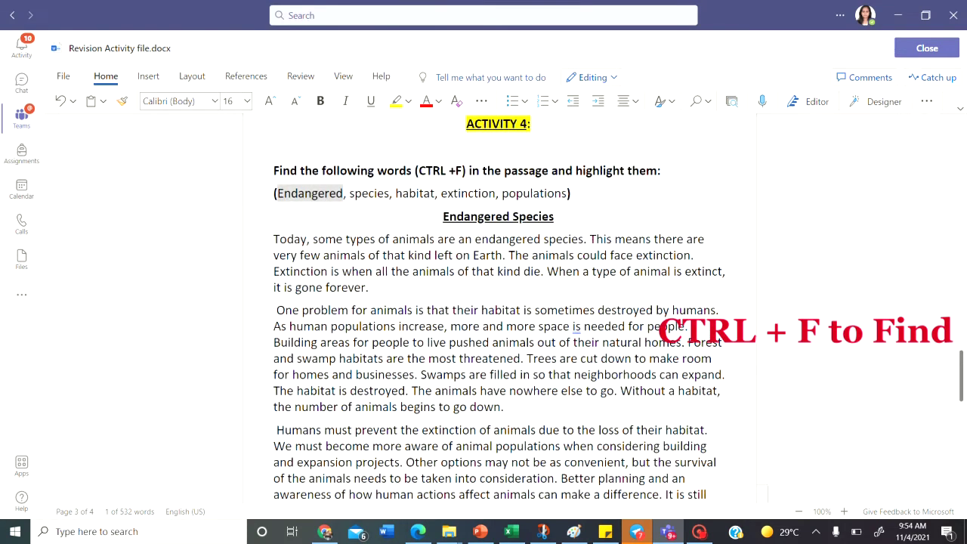
double_click(311, 198)
key(ctrl+f)
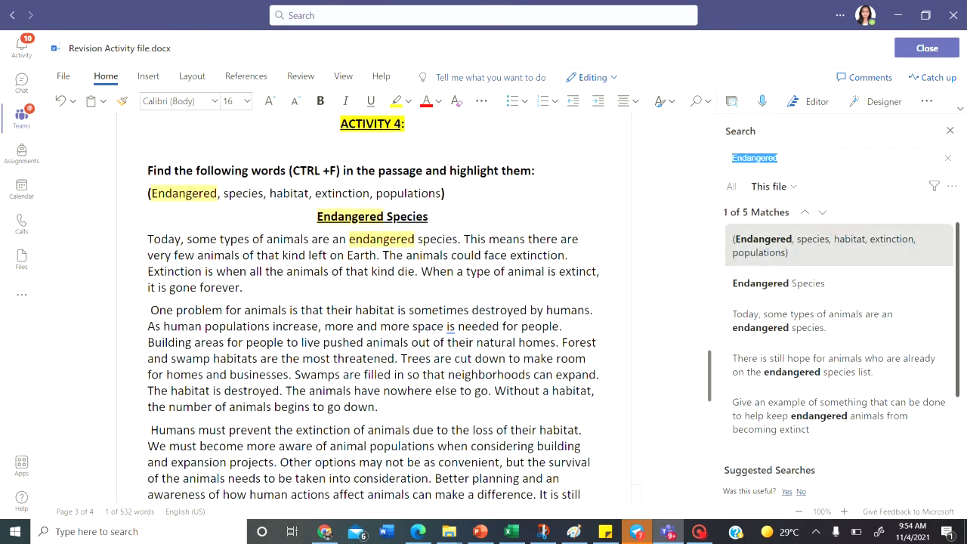
Step: Highlight "endangered" in turquoise in the first paragraph of the Endangered Species passage
scroll(377, 302, down, 5)
click(771, 257)
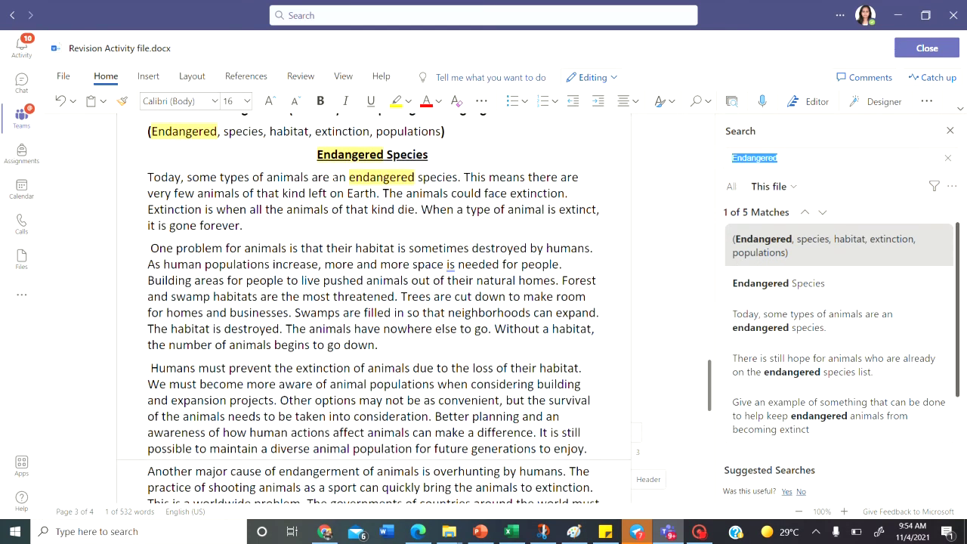
scroll(374, 302, up, 1)
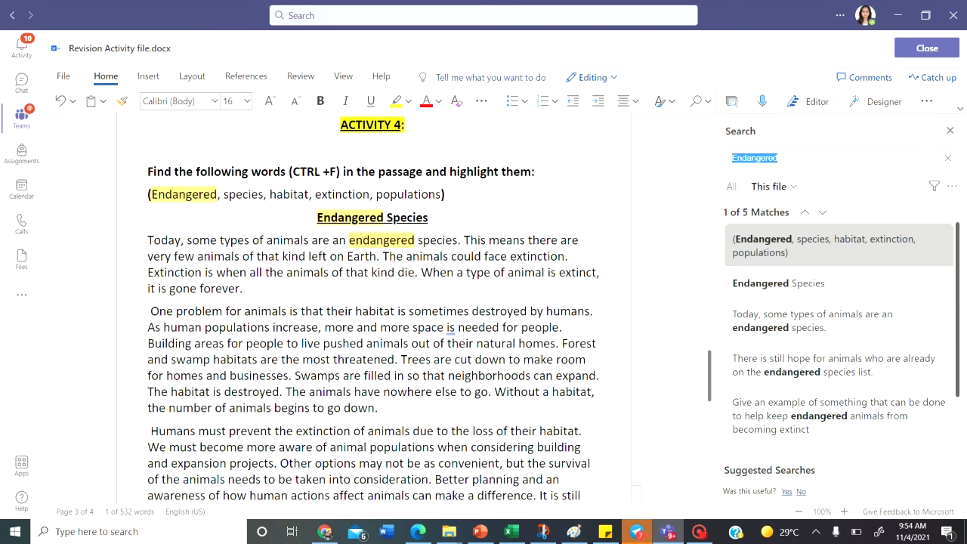
drag(414, 240, 348, 238)
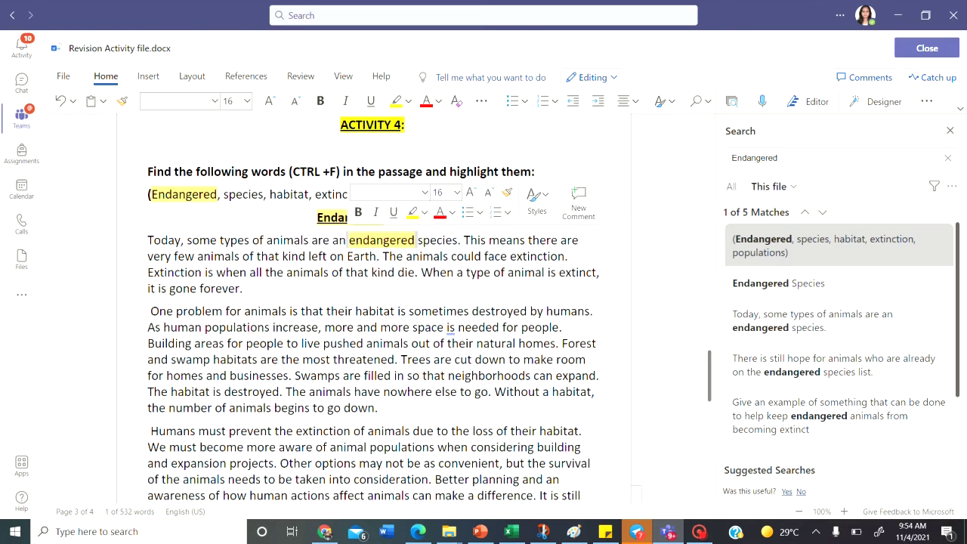
click(408, 102)
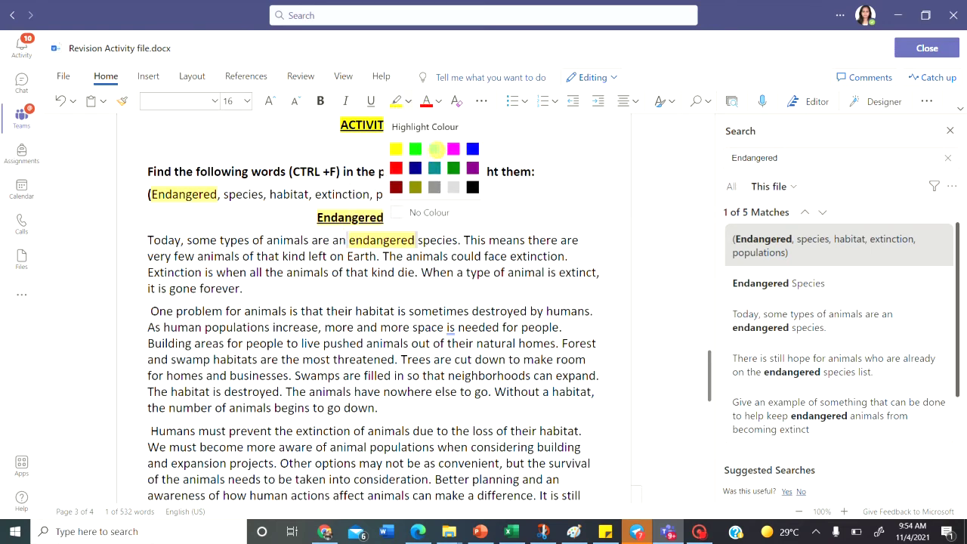
click(436, 151)
Step: Try to highlight the search match "endangered" in the passage's last paragraph
scroll(374, 302, down, 3)
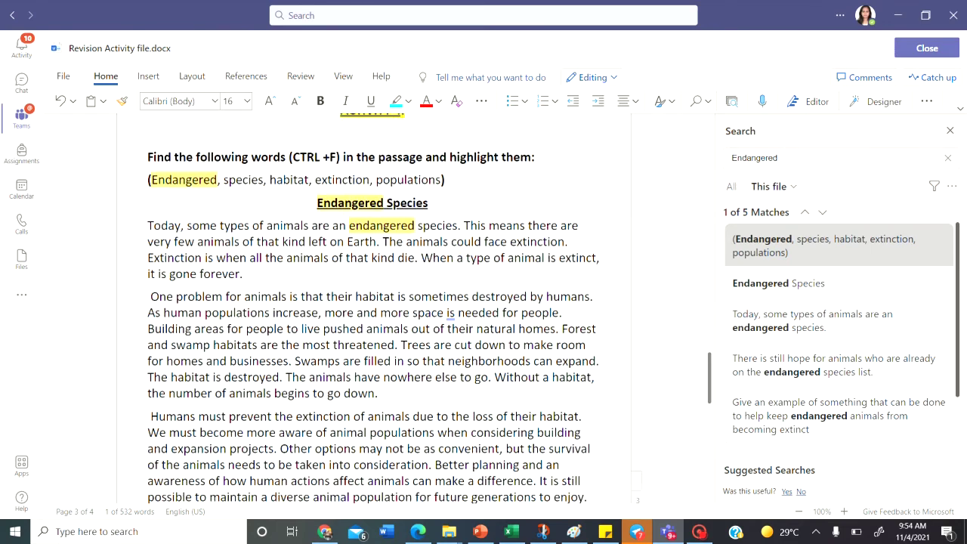
drag(506, 371, 435, 370)
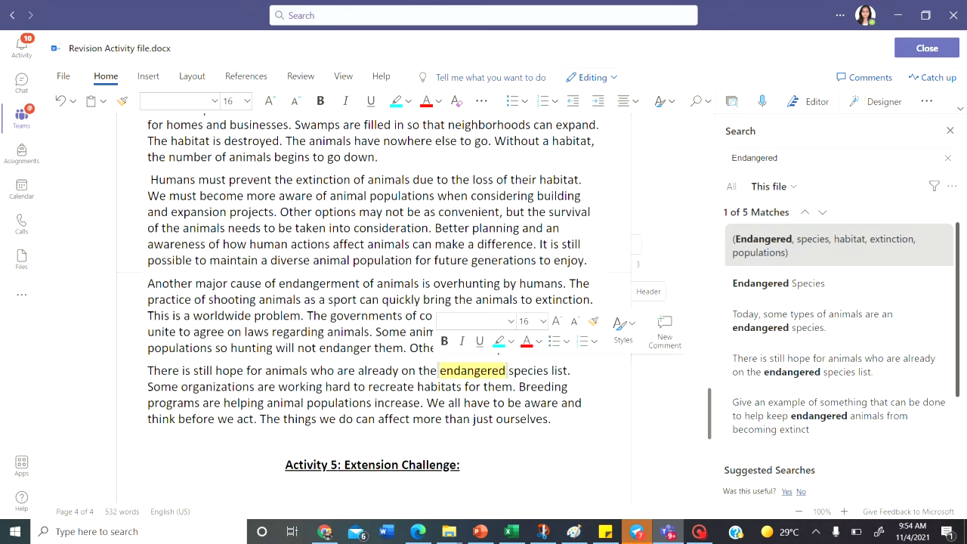
click(408, 101)
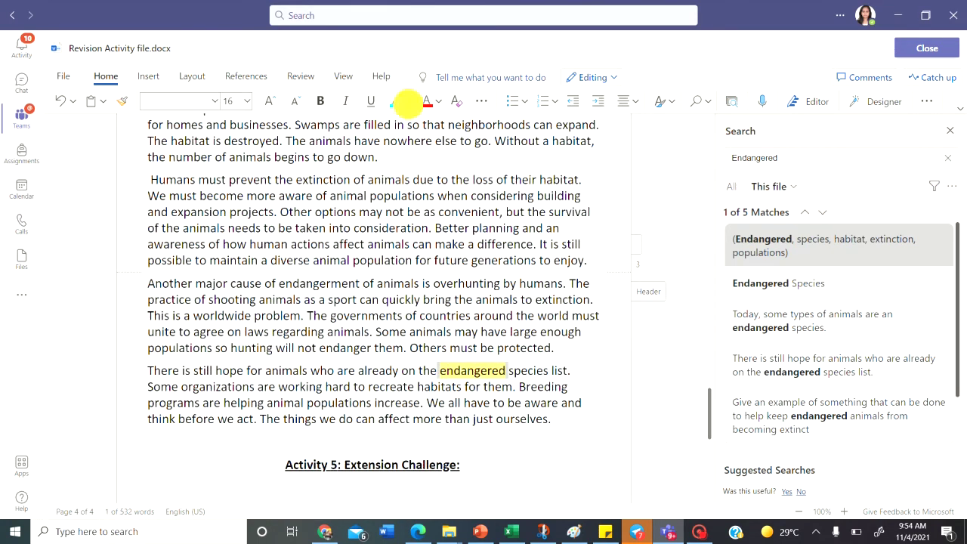
click(513, 257)
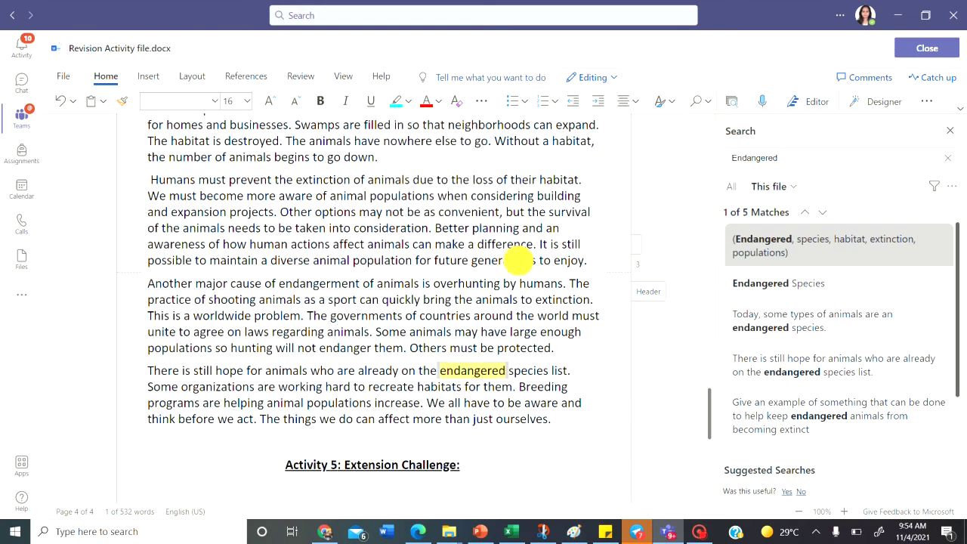
Step: Close the search results and highlight "endangered" in turquoise in the passage's last paragraph
click(950, 131)
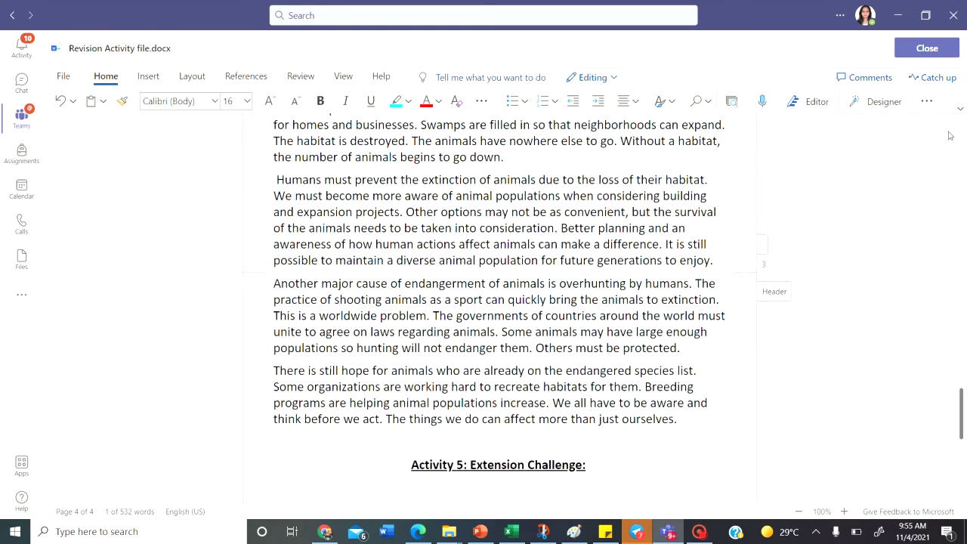
scroll(685, 255, up, 5)
scroll(498, 302, down, 5)
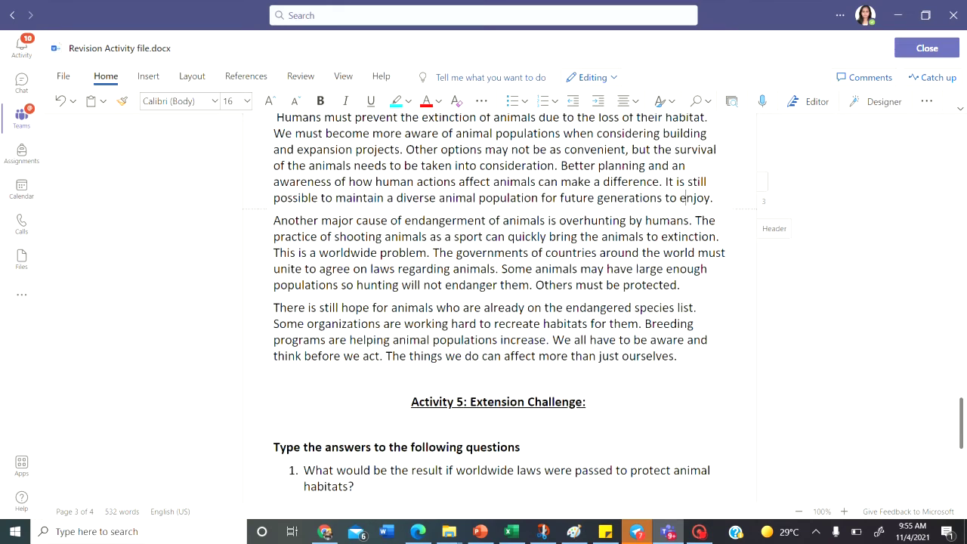
drag(632, 307, 566, 308)
click(396, 101)
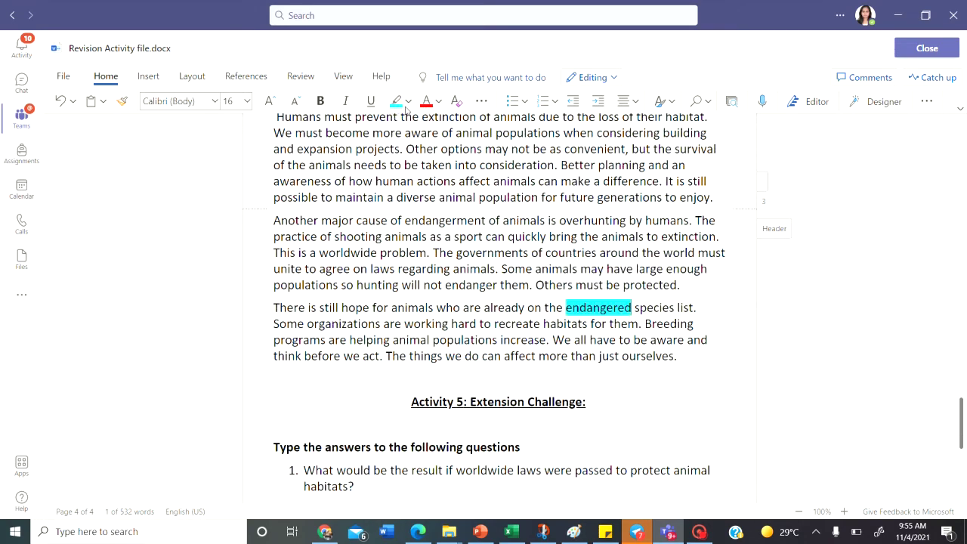
Step: Review the remaining Activity 4 words from "species" to "populations" and look over the passage they belong to
scroll(604, 273, up, 5)
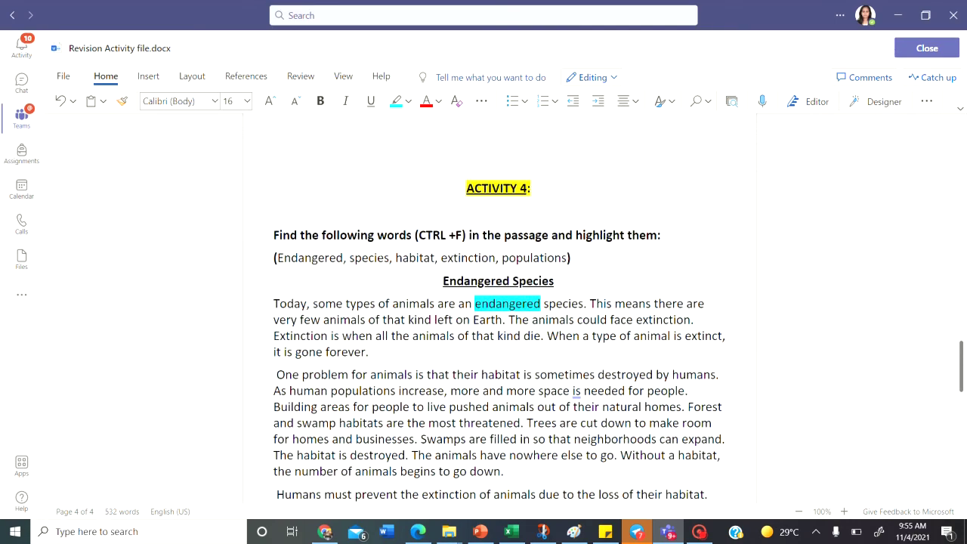
drag(369, 258, 560, 257)
scroll(560, 257, down, 2)
scroll(401, 259, down, 3)
scroll(400, 259, up, 5)
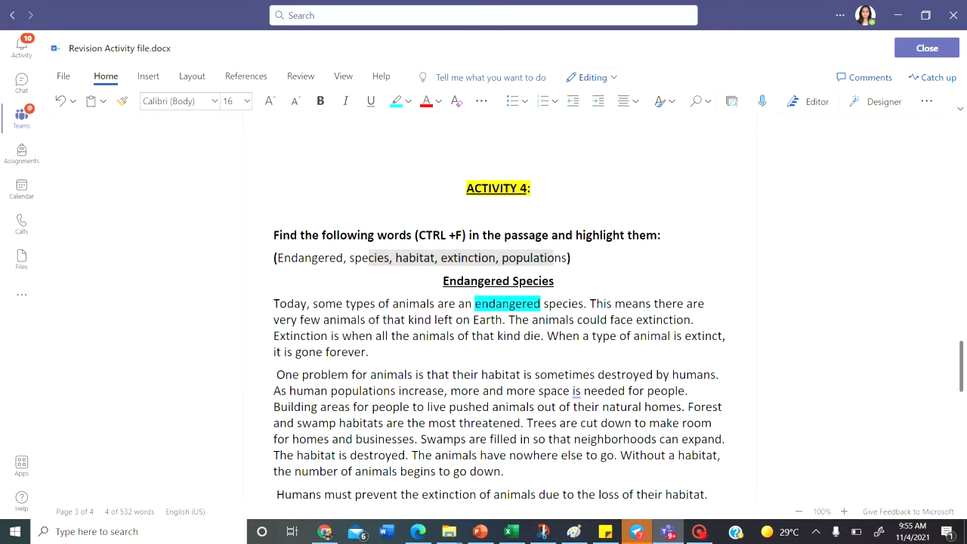
Step: Examine the Activity 5 extension challenge questions and the answer space below question 1, referring back to the passage
scroll(458, 262, down, 10)
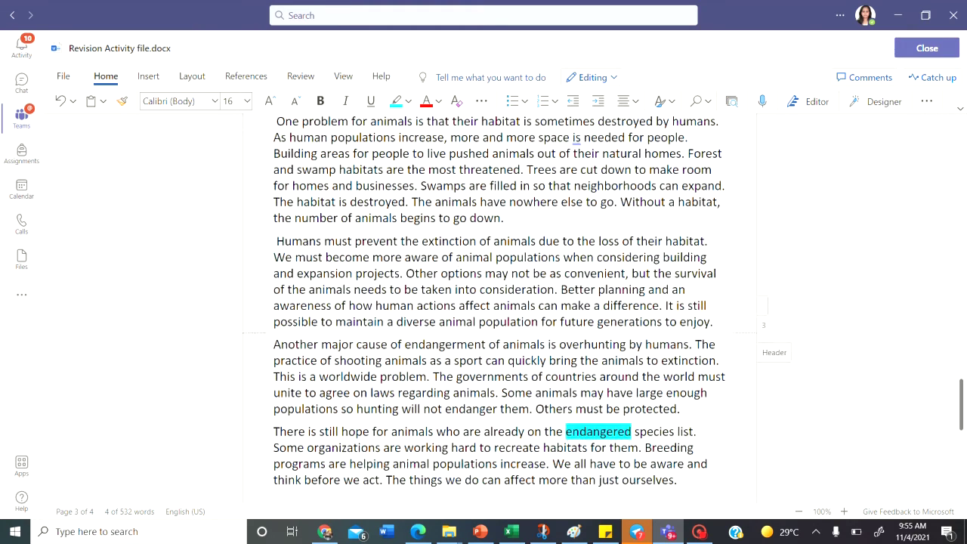
click(429, 213)
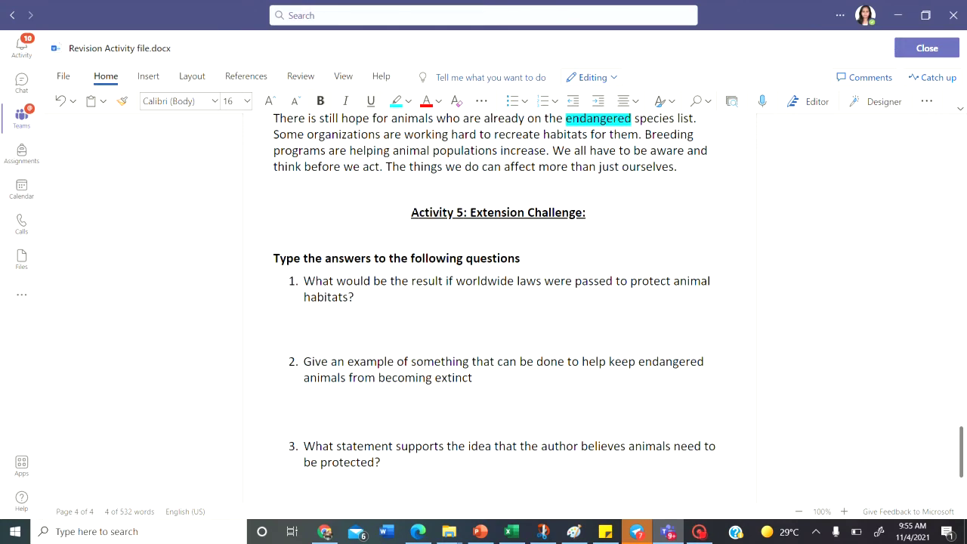
drag(411, 212, 587, 215)
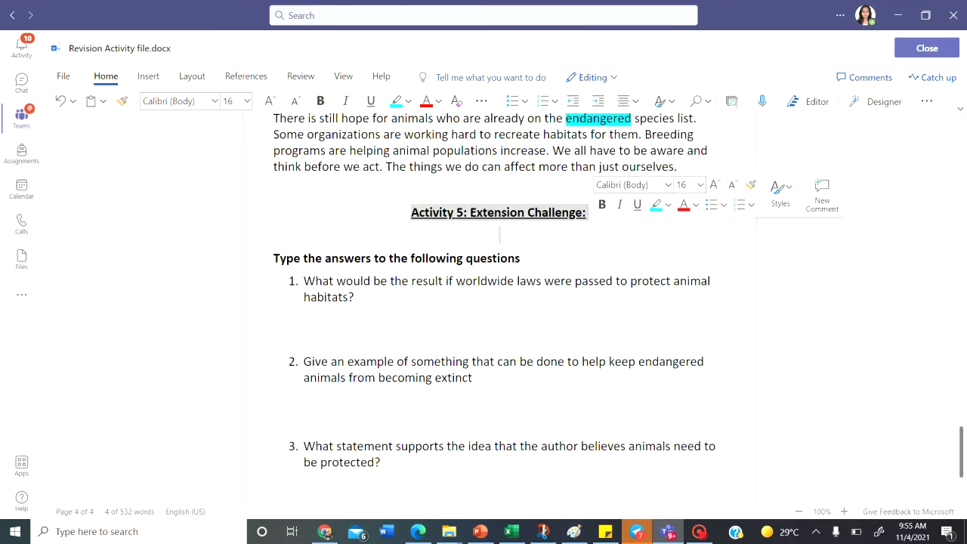
click(304, 329)
scroll(499, 302, up, 5)
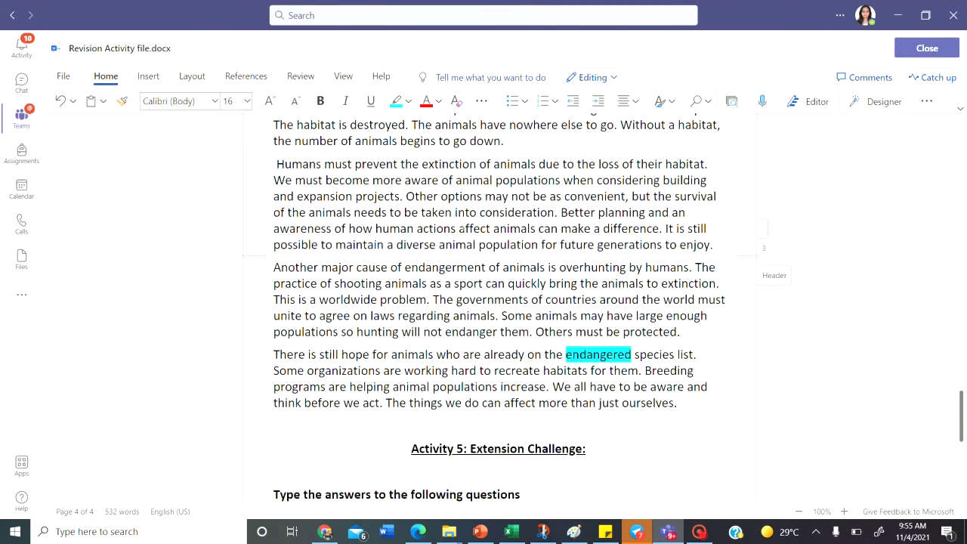
scroll(498, 302, down, 6)
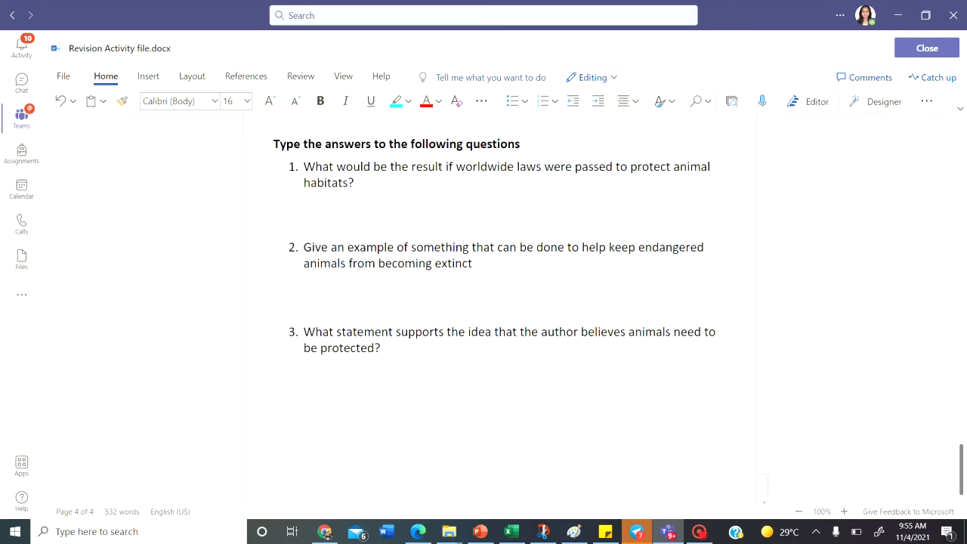
Step: Look back through the document's earlier activities, from the Activity 5 questions up to the Activity 2 table
scroll(498, 302, up, 2)
scroll(498, 302, up, 15)
scroll(498, 302, down, 10)
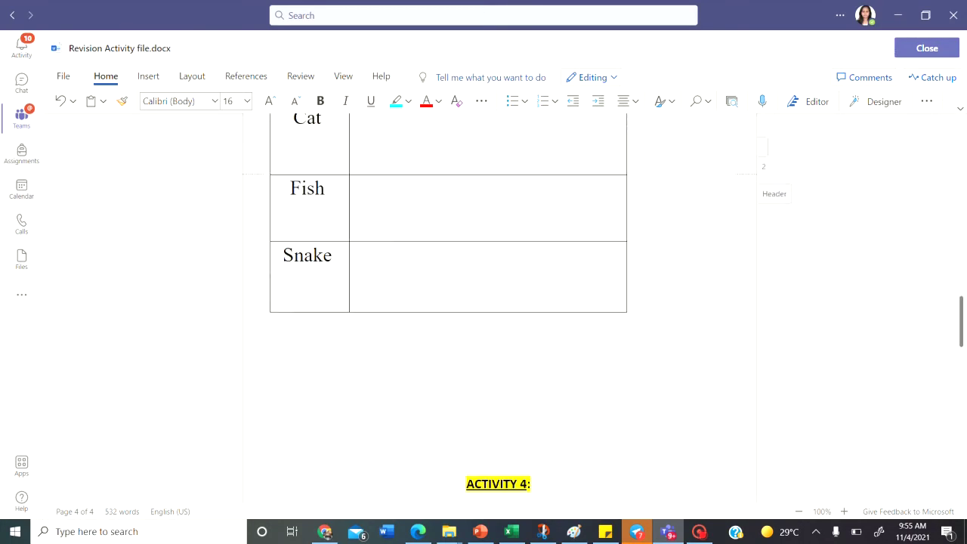
scroll(499, 302, up, 5)
scroll(499, 302, up, 10)
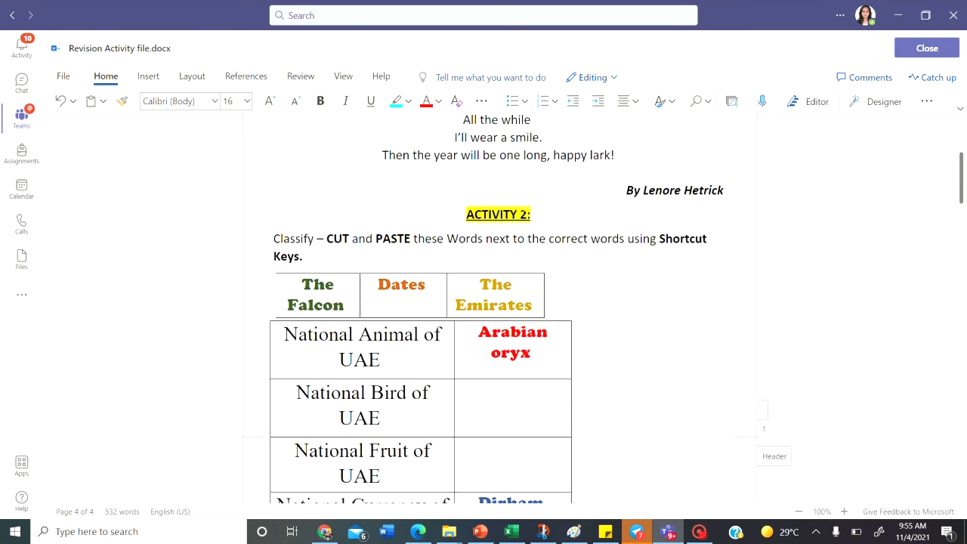